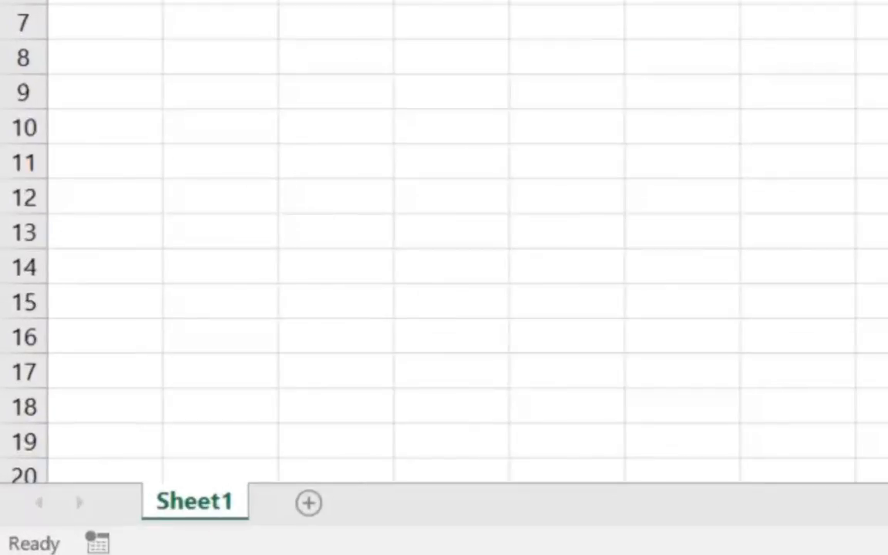
Add two new worksheets to the workbook and rename Sheet1 as Jan.
{"action": "left_click", "coordinate": [309, 503]}
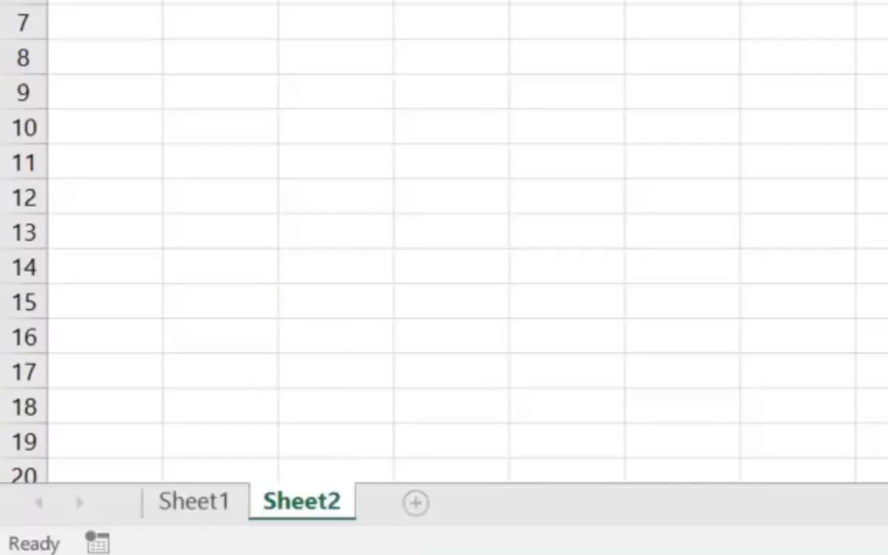
{"action": "left_click", "coordinate": [415, 503]}
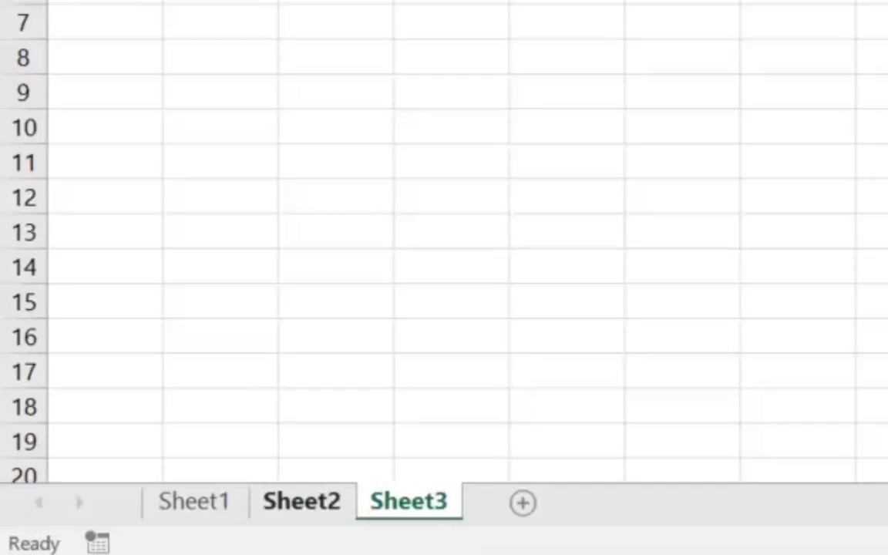
{"action": "double_click", "coordinate": [194, 502]}
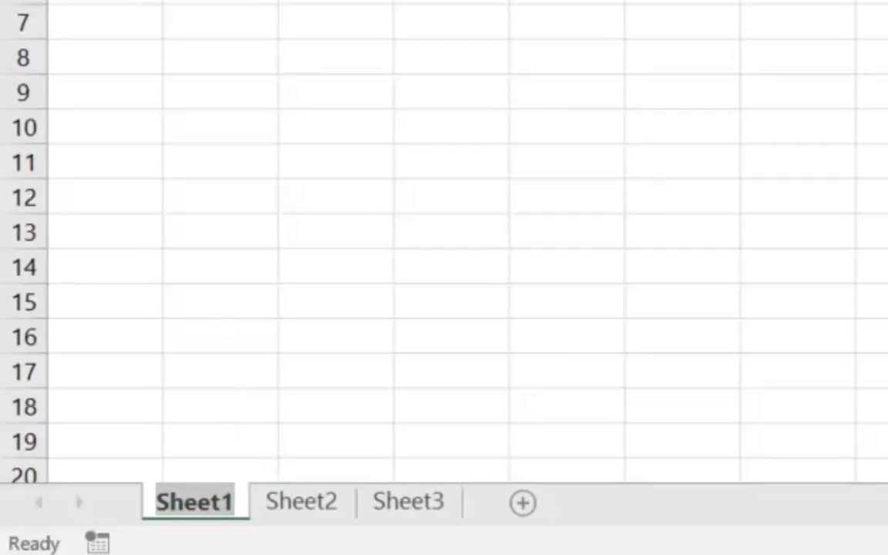
{"action": "type", "text": "Jan"}
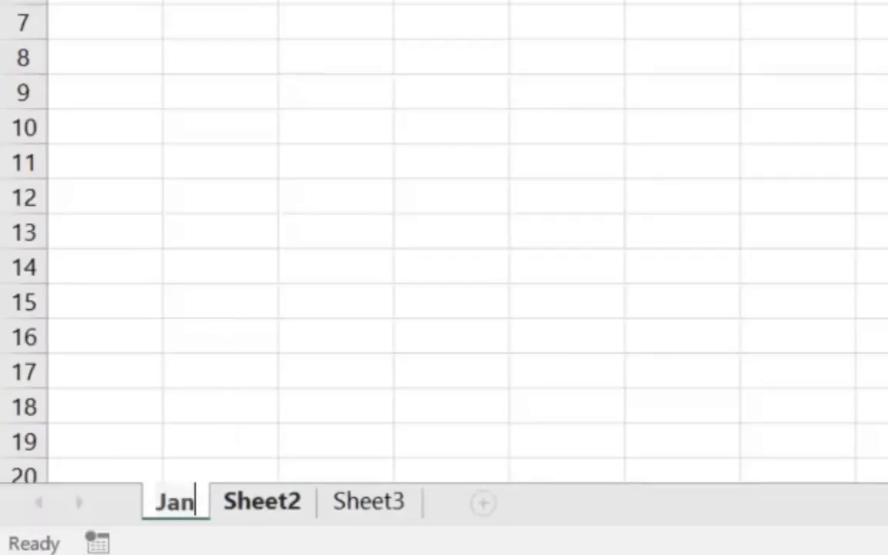
{"action": "key", "text": "Return"}
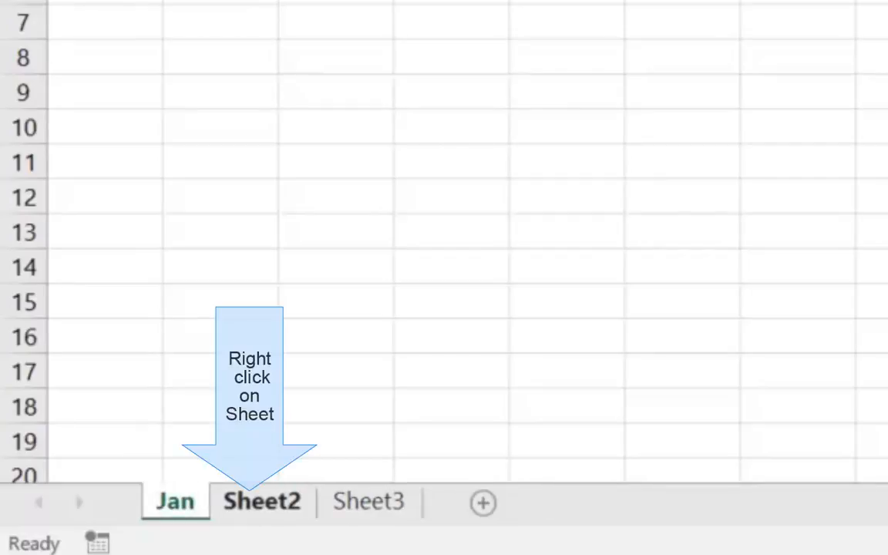
Rename Sheet2 as Feb.
{"action": "right_click", "coordinate": [279, 504]}
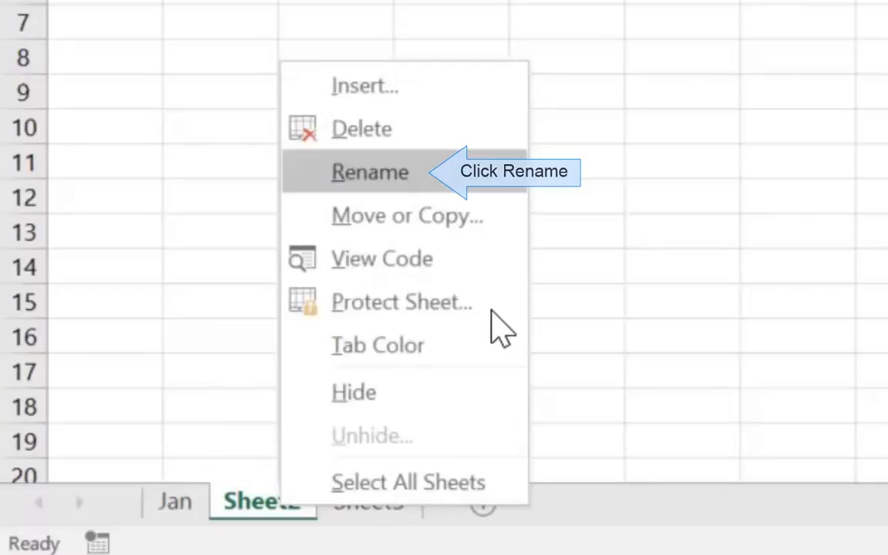
{"action": "left_click", "coordinate": [370, 172]}
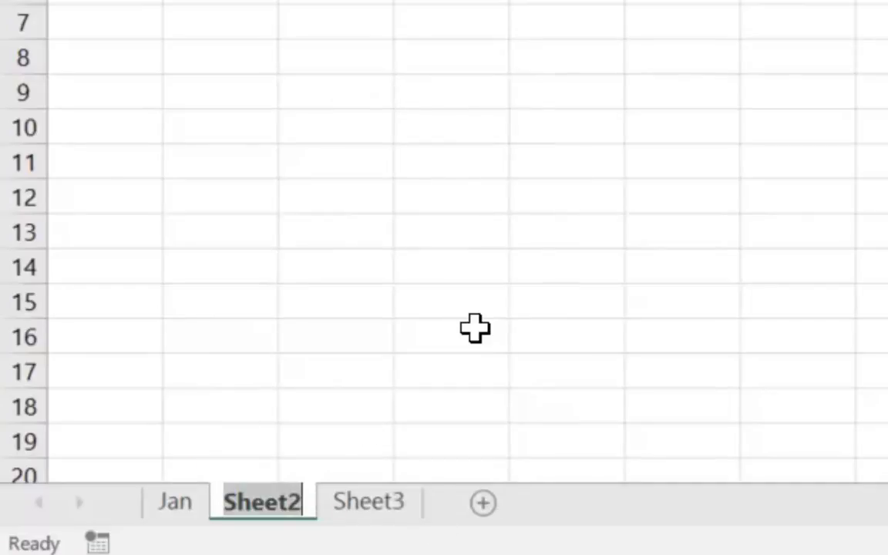
{"action": "type", "text": "Feb"}
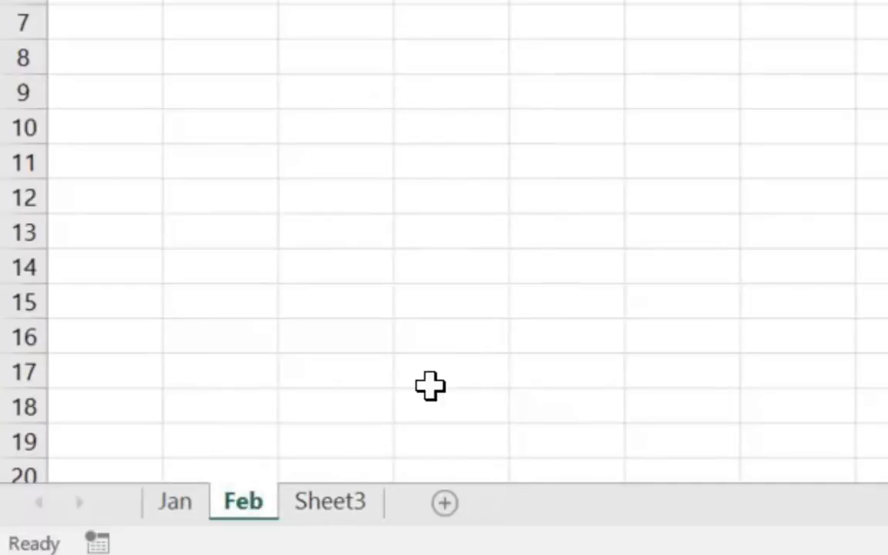
Set the Jan sheet's tab color to the standard dark red.
{"action": "key", "text": "ctrl+Page_Up"}
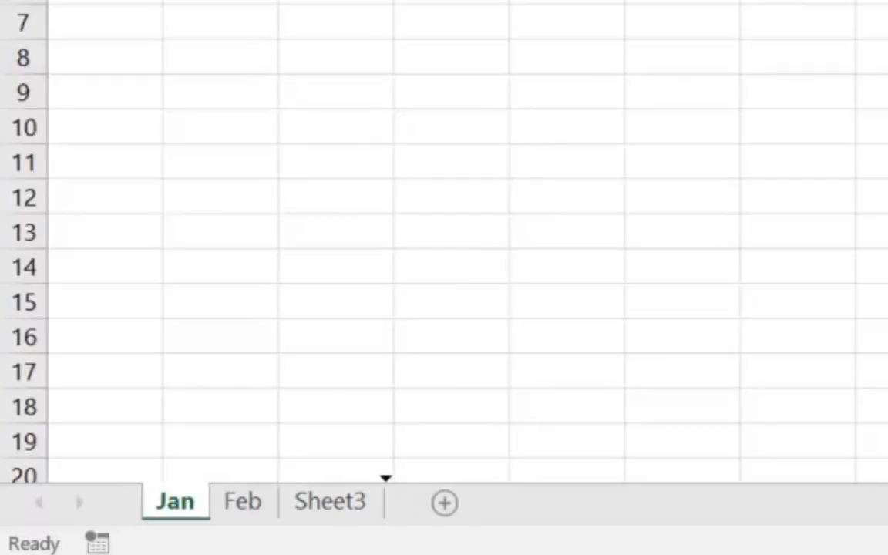
{"action": "mouse_move", "coordinate": [175, 502]}
{"action": "left_mouse_down"}
{"action": "mouse_move", "coordinate": [378, 501]}
{"action": "mouse_move", "coordinate": [154, 501]}
{"action": "left_mouse_up"}
{"action": "right_click", "coordinate": [177, 500]}
{"action": "key", "text": "Up"}
{"action": "key", "text": "Up"}
{"action": "key", "text": "Up"}
{"action": "key", "text": "Up"}
{"action": "key", "text": "Up"}
{"action": "key", "text": "Down"}
{"action": "key", "text": "Down"}
{"action": "key", "text": "Right"}
{"action": "key", "text": "Down"}
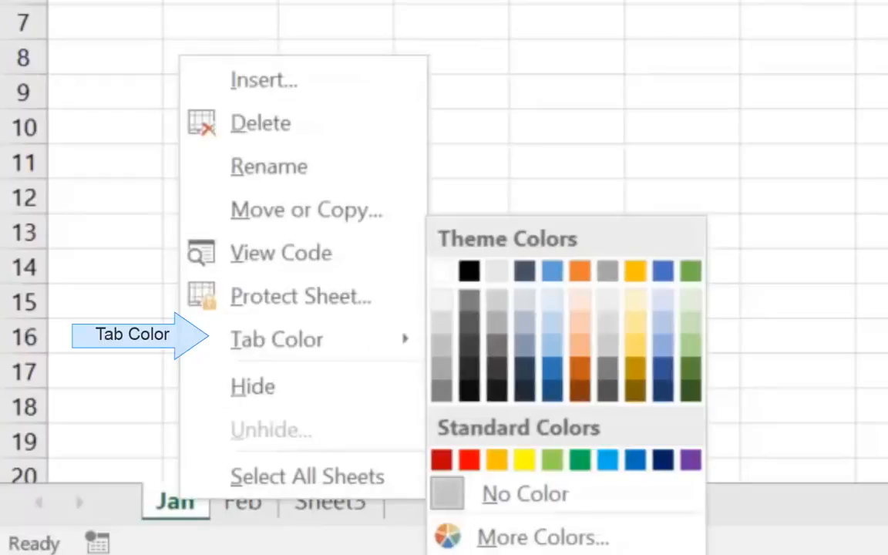
{"action": "key", "text": "Up"}
{"action": "key", "text": "Right"}
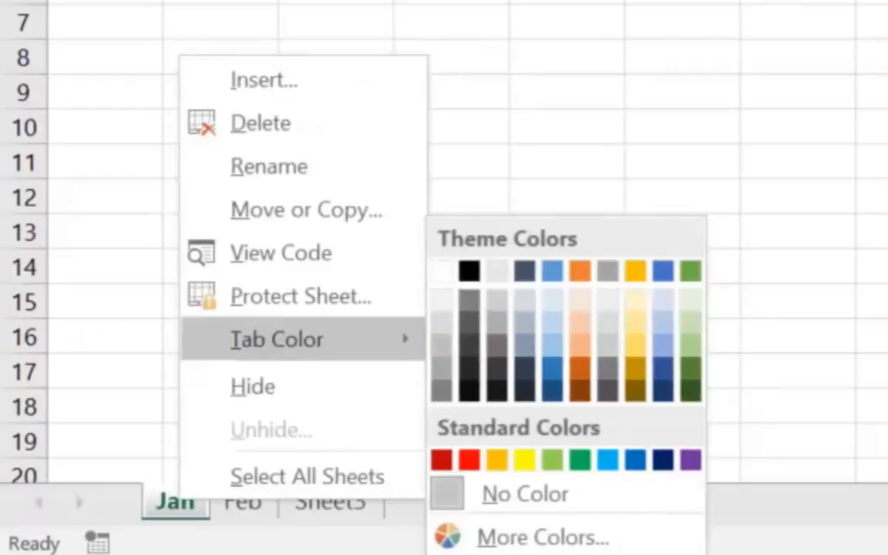
{"action": "key", "text": "Down"}
{"action": "key", "text": "Down"}
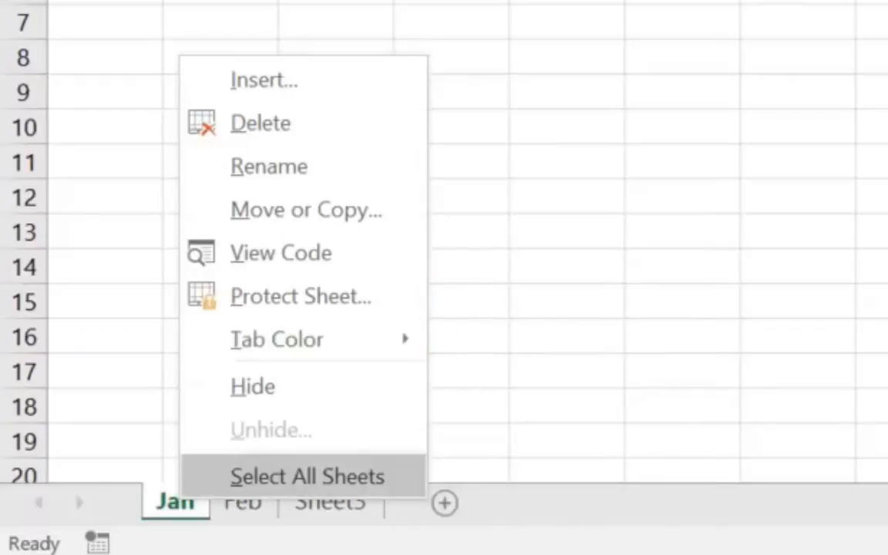
{"action": "key", "text": "Up"}
{"action": "key", "text": "Up"}
{"action": "key", "text": "Right"}
{"action": "key", "text": "Up"}
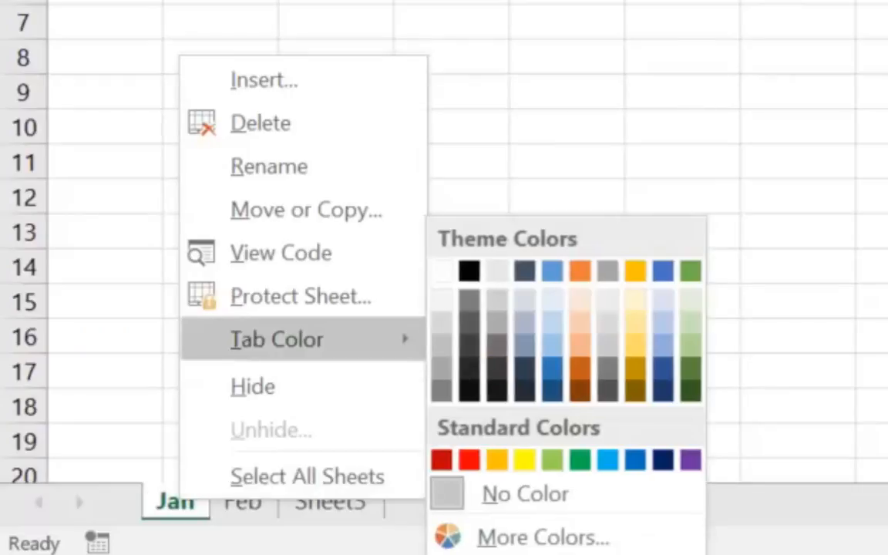
{"action": "key", "text": "Return"}
Set the Feb sheet's tab color to the standard green.
{"action": "left_click", "coordinate": [245, 501]}
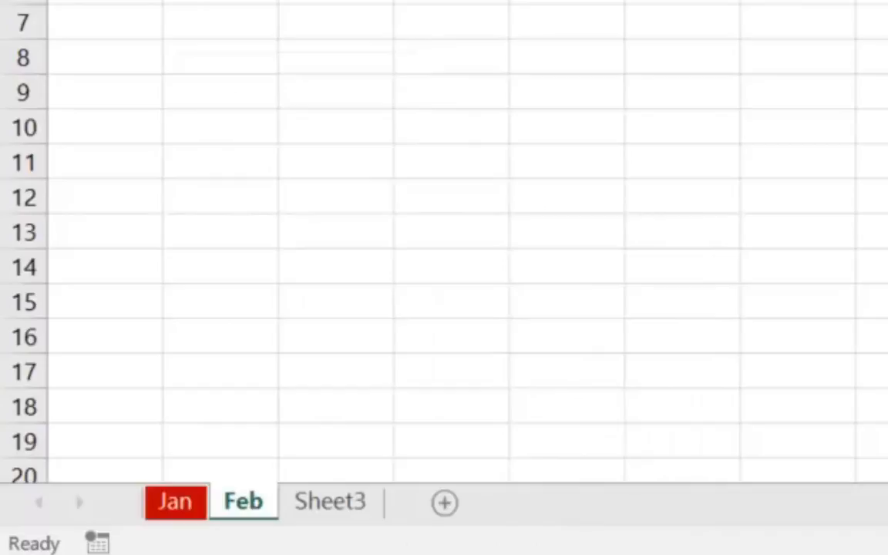
{"action": "right_click", "coordinate": [264, 495]}
{"action": "key", "text": "Up"}
{"action": "key", "text": "Up"}
{"action": "key", "text": "Up"}
{"action": "key", "text": "Right"}
{"action": "key", "text": "Up"}
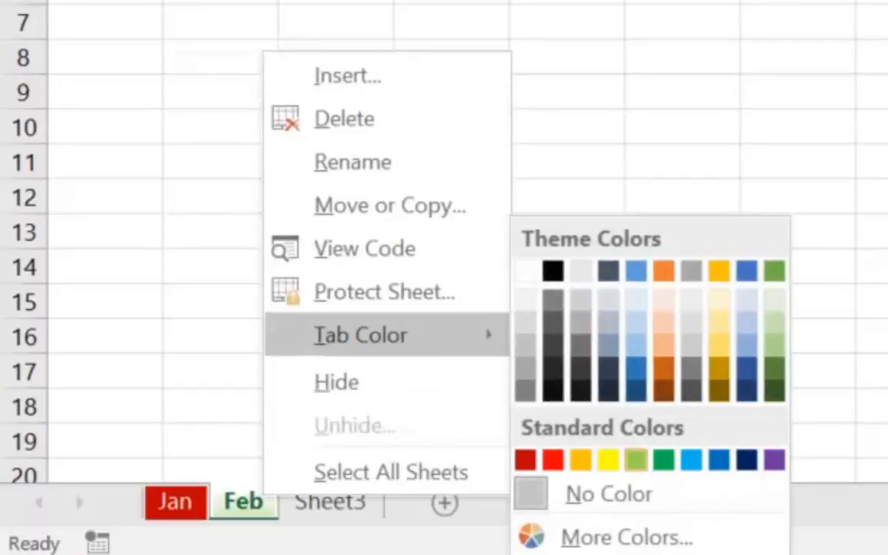
{"action": "key", "text": "Return"}
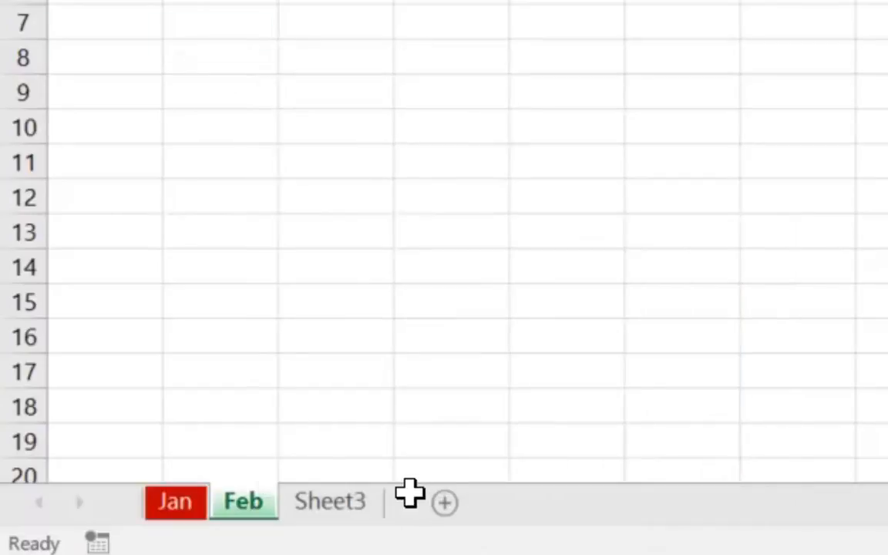
Duplicate the Jan sheet, placing the copy directly after the original and before Feb.
{"action": "key", "text": "ctrl+Page_Up"}
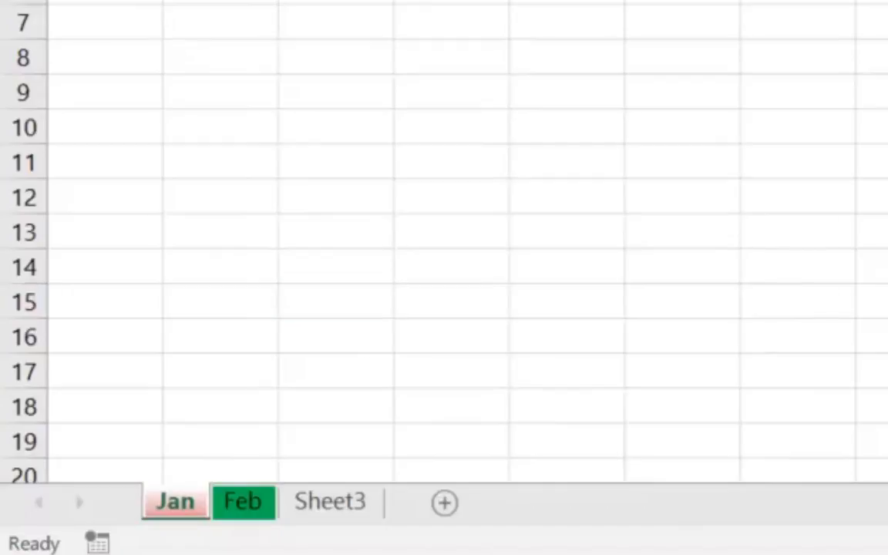
{"action": "left_click", "coordinate": [335, 405]}
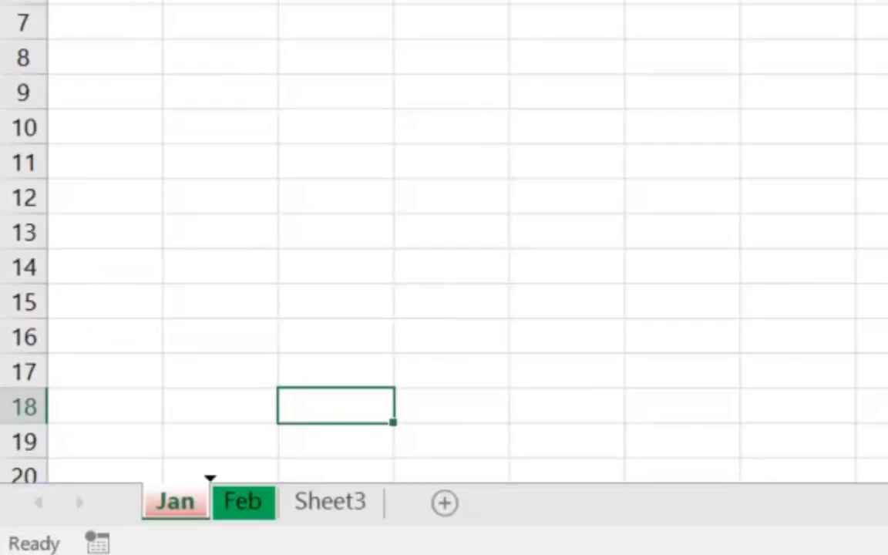
{"action": "left_click_drag", "start_coordinate": [206, 501], "coordinate": [210, 502]}
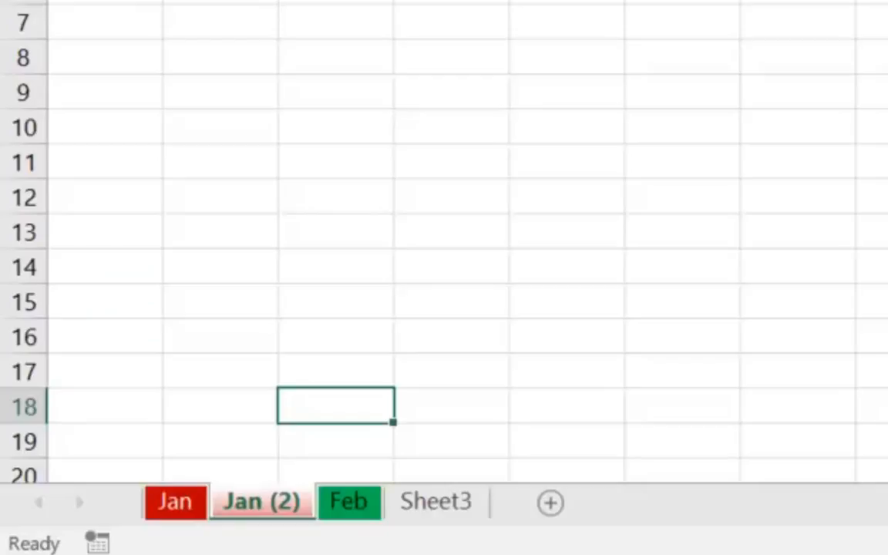
Copy the range A1:C7 from the Jan sheet and paste it at cell A1 of Jan (2).
{"action": "key", "text": "ctrl+Page_Up"}
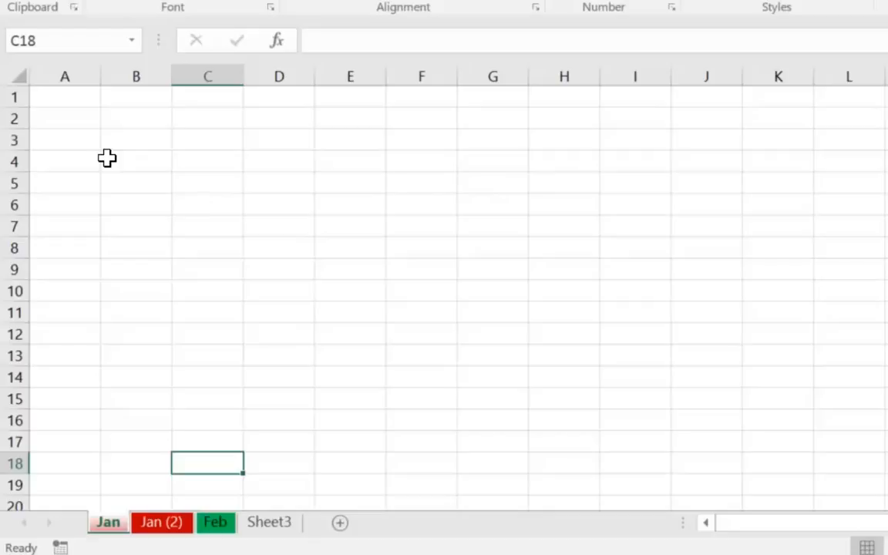
{"action": "left_click_drag", "start_coordinate": [54, 97], "coordinate": [239, 223]}
{"action": "right_click", "coordinate": [202, 219]}
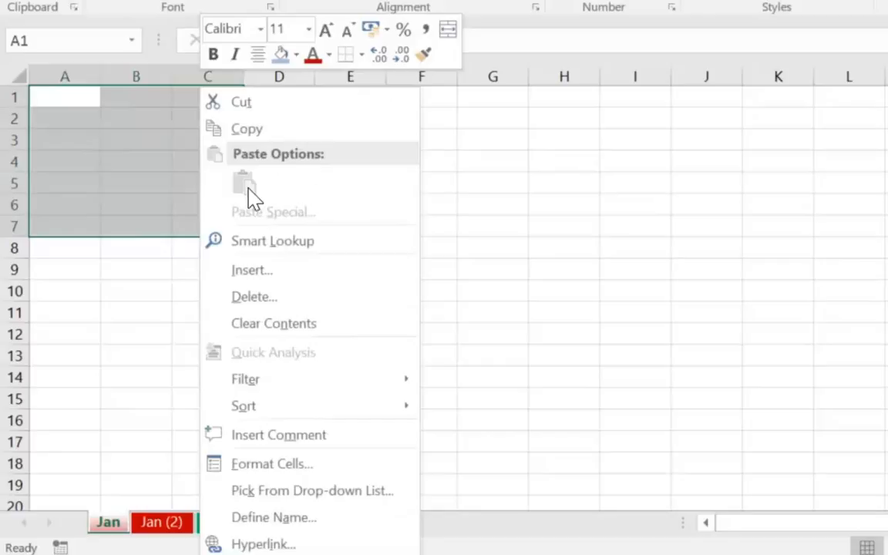
{"action": "left_click", "coordinate": [253, 148]}
{"action": "key", "text": "ctrl+Page_Down"}
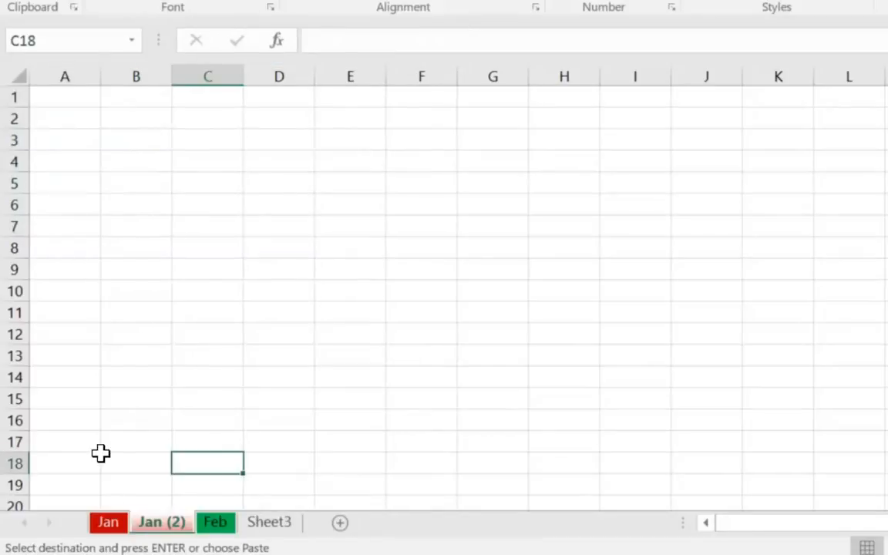
{"action": "key", "text": "ctrl+Home"}
{"action": "right_click", "coordinate": [103, 146]}
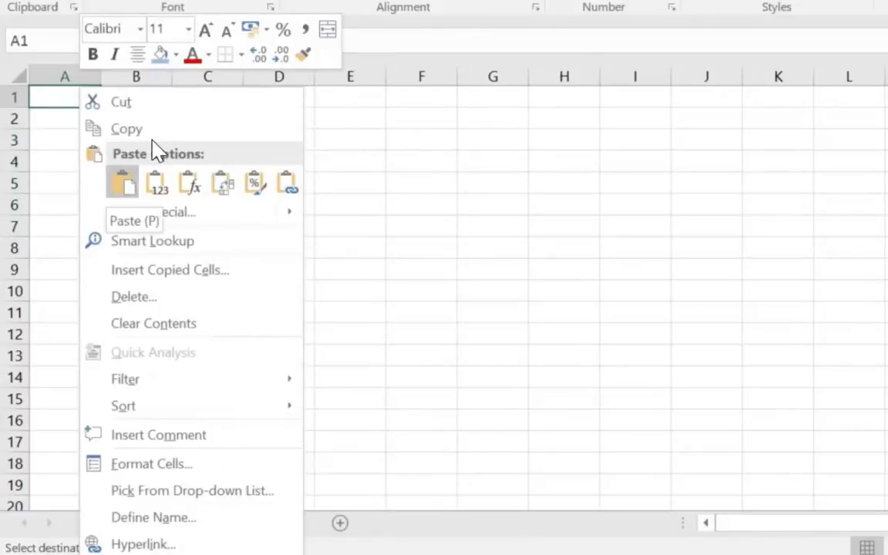
{"action": "left_click", "coordinate": [124, 182]}
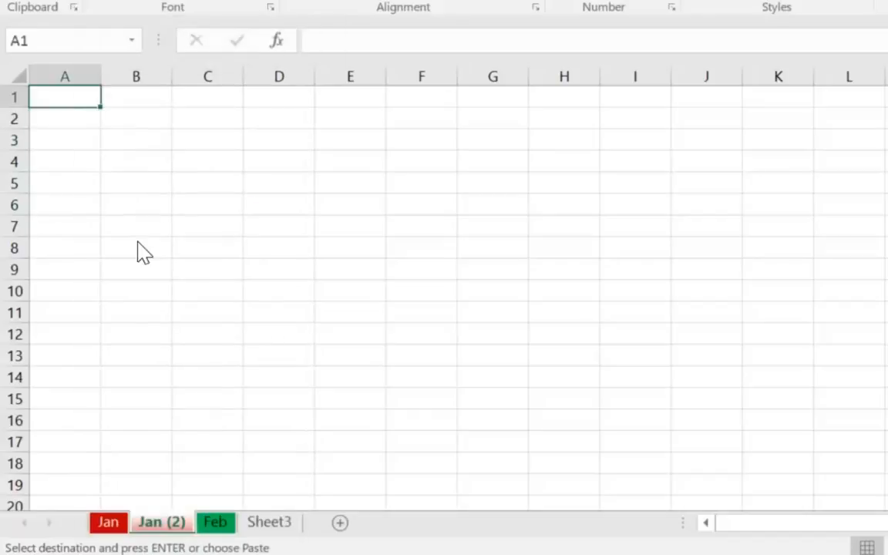
Clear the copy marquee on the Jan sheet and duplicate that sheet between Feb and Sheet3.
{"action": "left_click", "coordinate": [115, 523]}
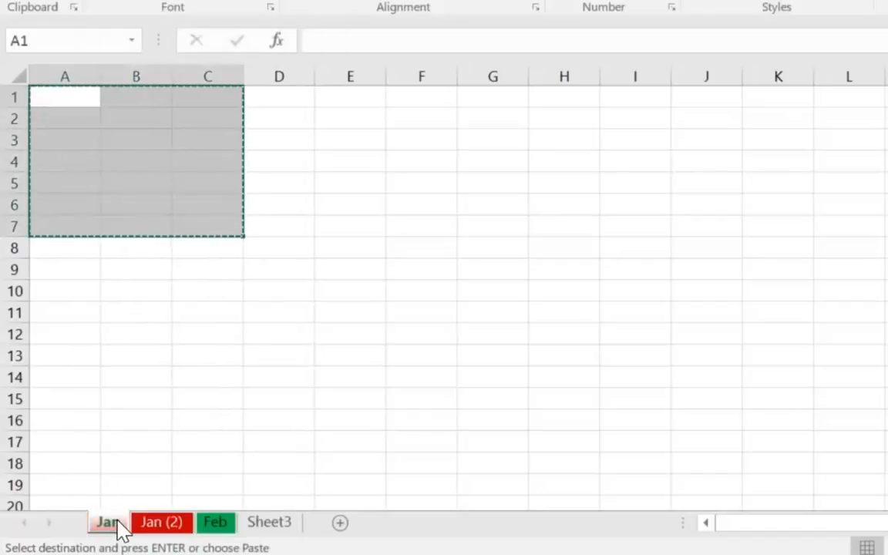
{"action": "key", "text": "Escape"}
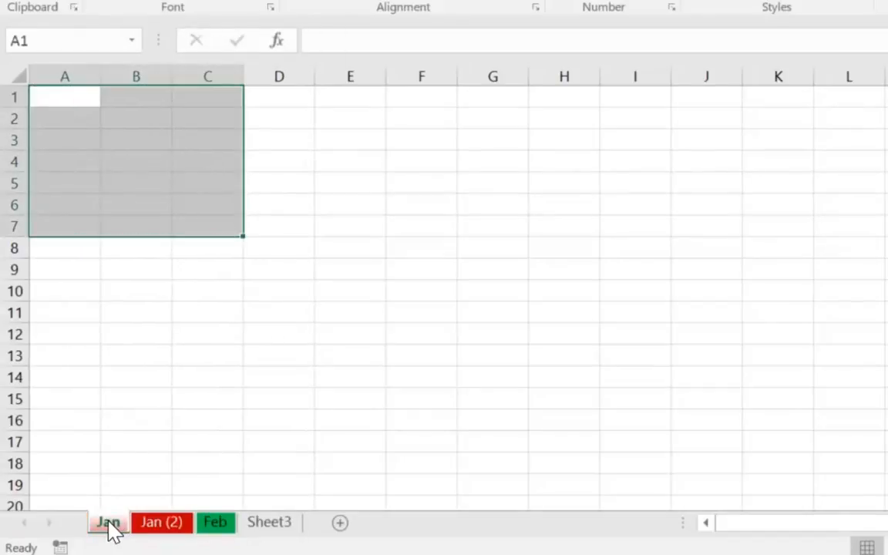
{"action": "key", "text": "ctrl+Home"}
{"action": "left_click_drag", "start_coordinate": [105, 523], "coordinate": [254, 529]}
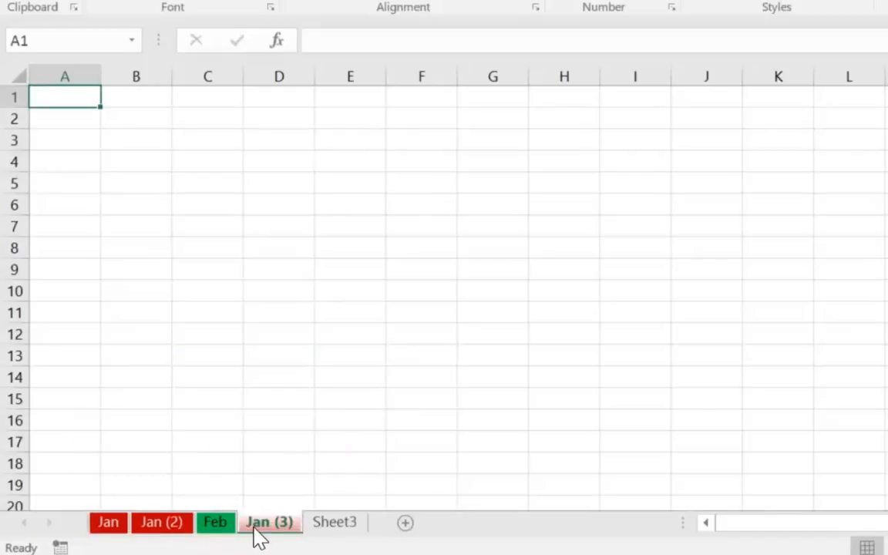
Create a copy of the Jan sheet in a new workbook.
{"action": "key", "text": "ctrl+Page_Up"}
{"action": "key", "text": "ctrl+Page_Up"}
{"action": "key", "text": "ctrl+Page_Up"}
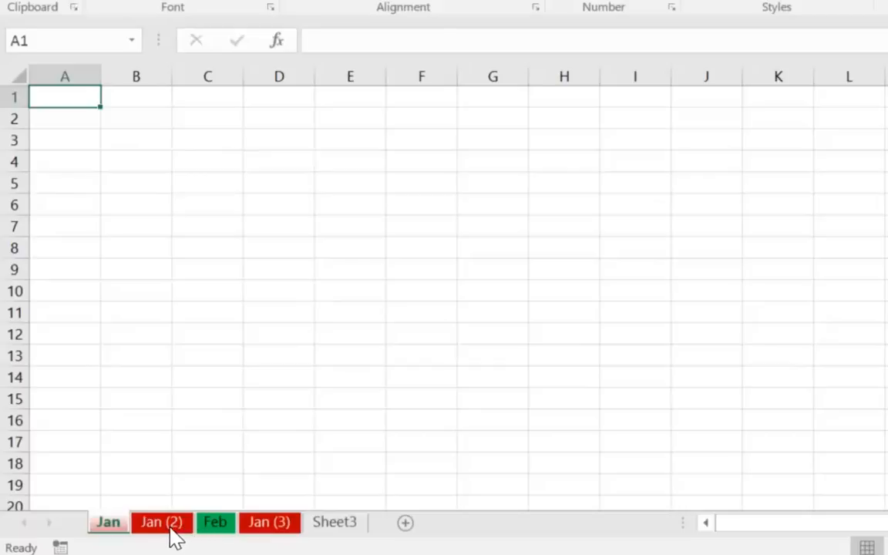
{"action": "right_click", "coordinate": [108, 526]}
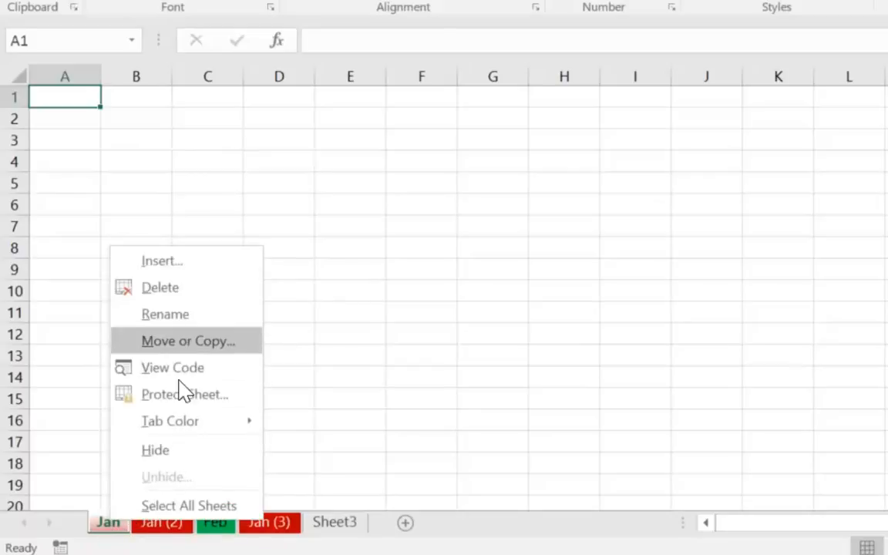
{"action": "left_click", "coordinate": [154, 342]}
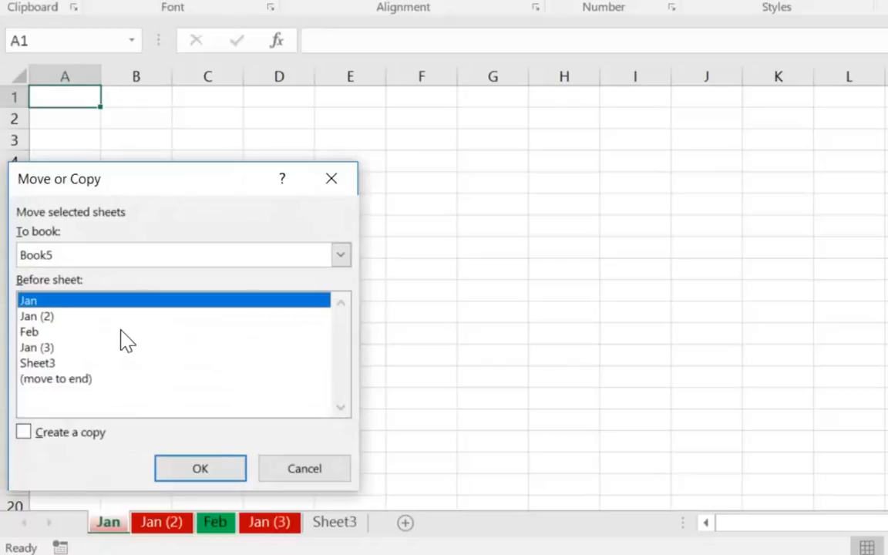
{"action": "key", "text": "alt+c"}
{"action": "key", "text": "alt+t"}
{"action": "key", "text": "alt+Down"}
{"action": "key", "text": "Home"}
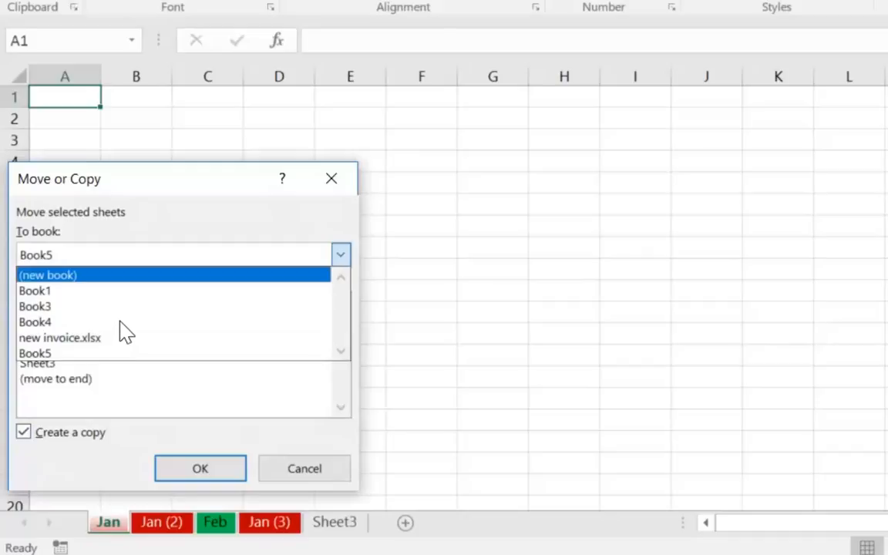
{"action": "key", "text": "End"}
{"action": "key", "text": "Home"}
{"action": "left_click", "coordinate": [125, 278]}
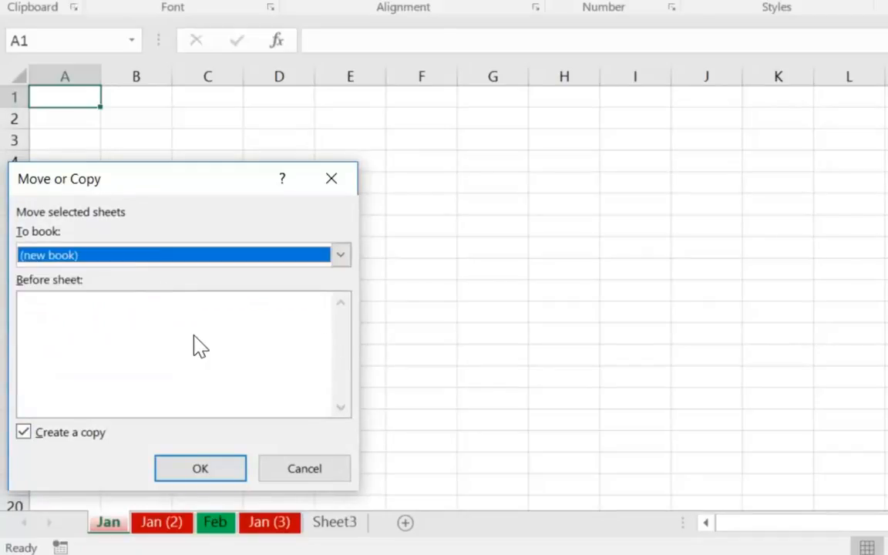
{"action": "key", "text": "Return"}
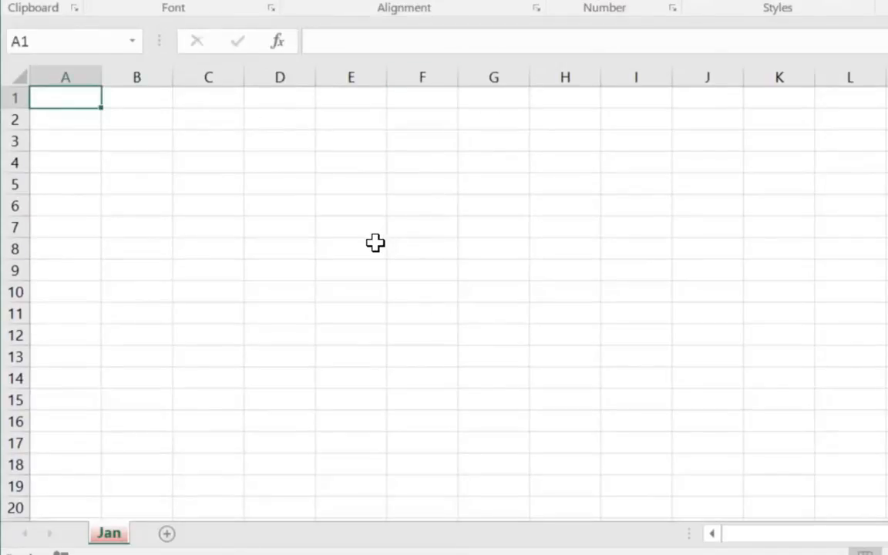
Select cell D5 in the new workbook holding the Jan copy, and close that workbook without saving.
{"action": "key", "text": "Right"}
{"action": "key", "text": "Right"}
{"action": "key", "text": "Right"}
{"action": "key", "text": "Down"}
{"action": "key", "text": "Down"}
{"action": "key", "text": "Down"}
{"action": "key", "text": "Down"}
{"action": "key", "text": "alt+f"}
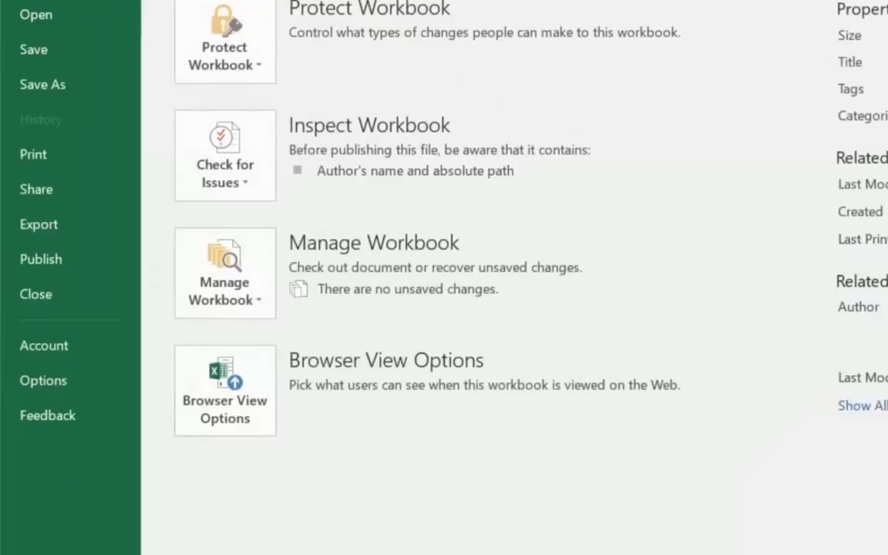
{"action": "left_click", "coordinate": [48, 293]}
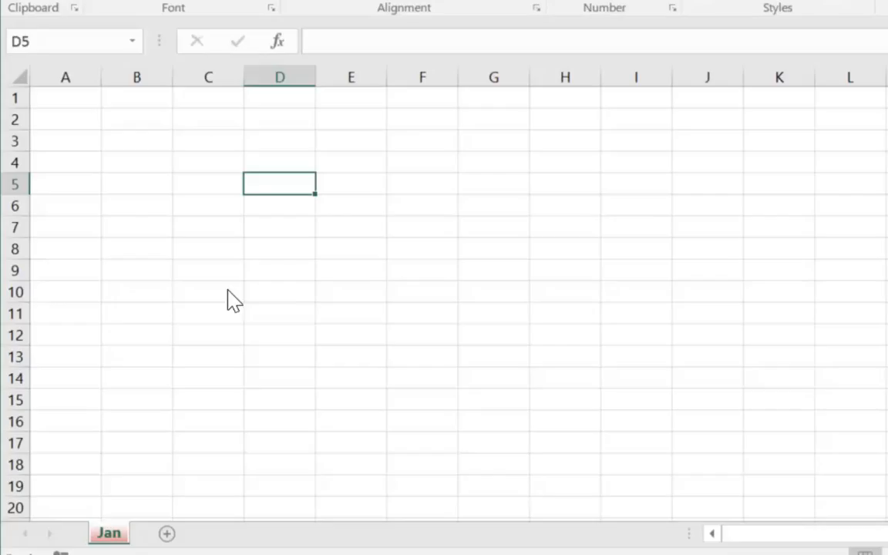
{"action": "left_click", "coordinate": [563, 250]}
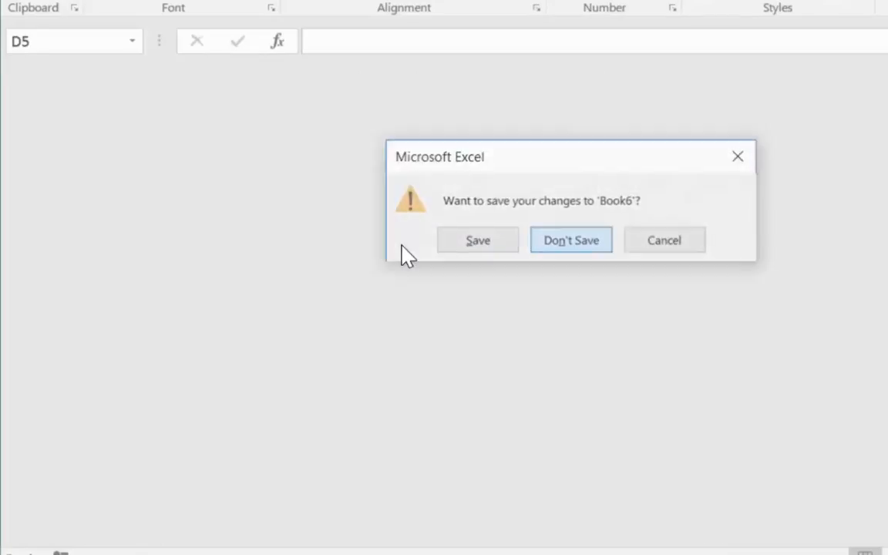
{"action": "right_click", "coordinate": [110, 532]}
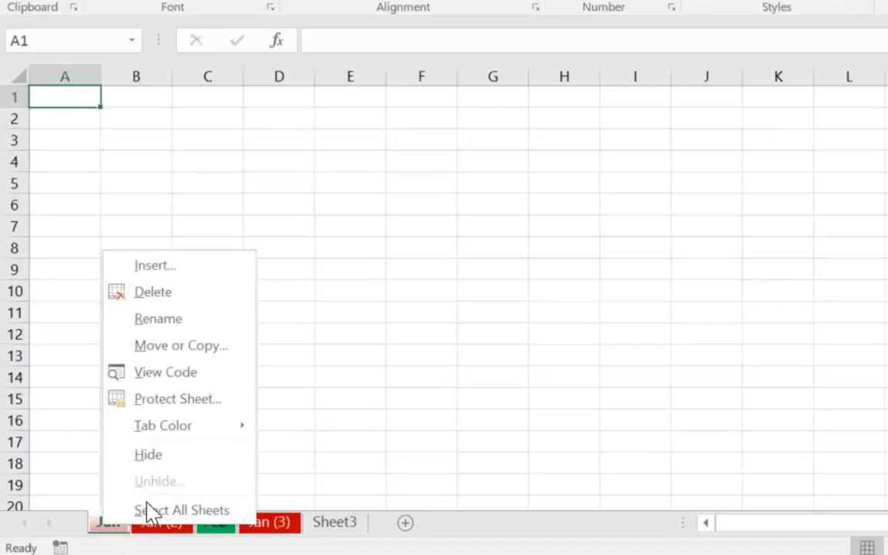
{"action": "left_click", "coordinate": [171, 349]}
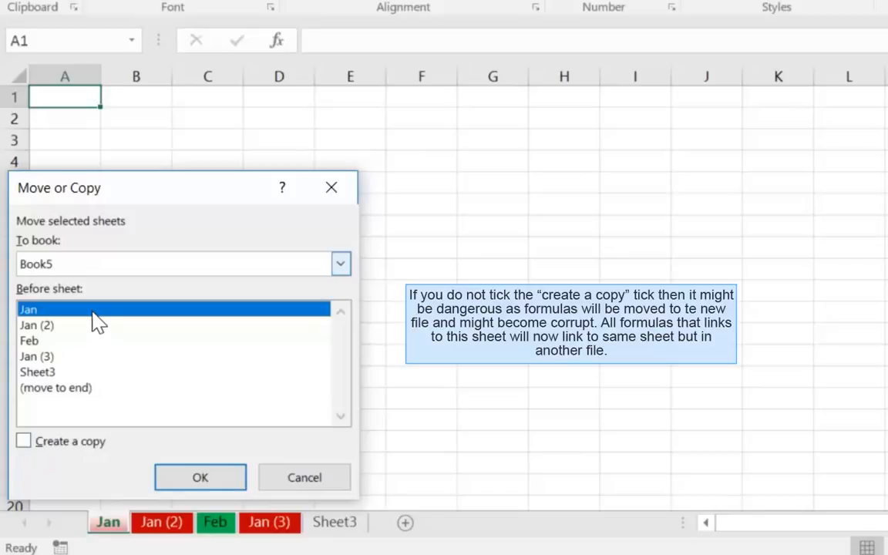
{"action": "left_click", "coordinate": [96, 266]}
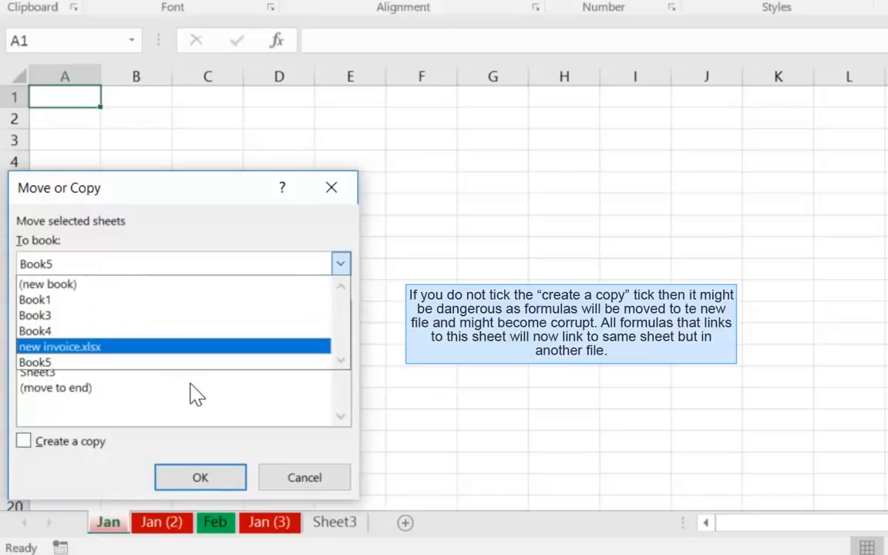
{"action": "left_click", "coordinate": [204, 462]}
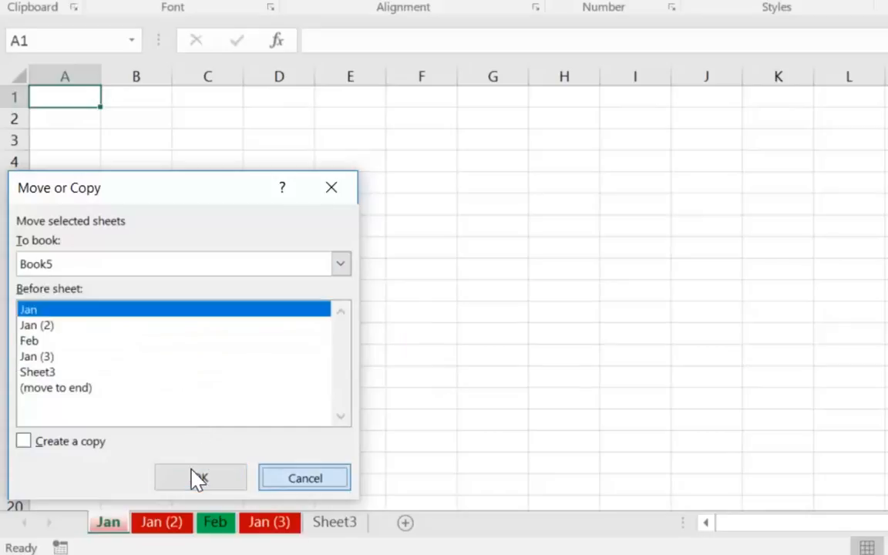
{"action": "left_click", "coordinate": [198, 478]}
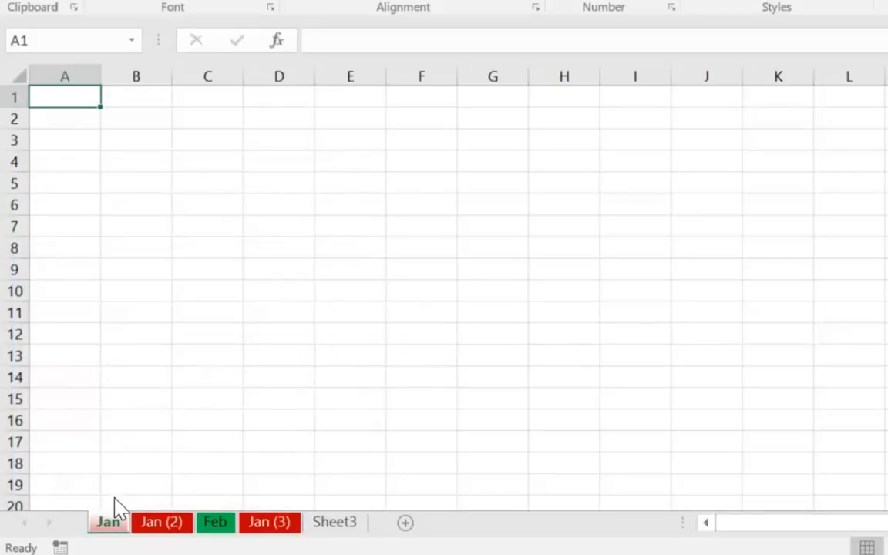
Delete the Jan sheet from the original workbook.
{"action": "right_click", "coordinate": [133, 517]}
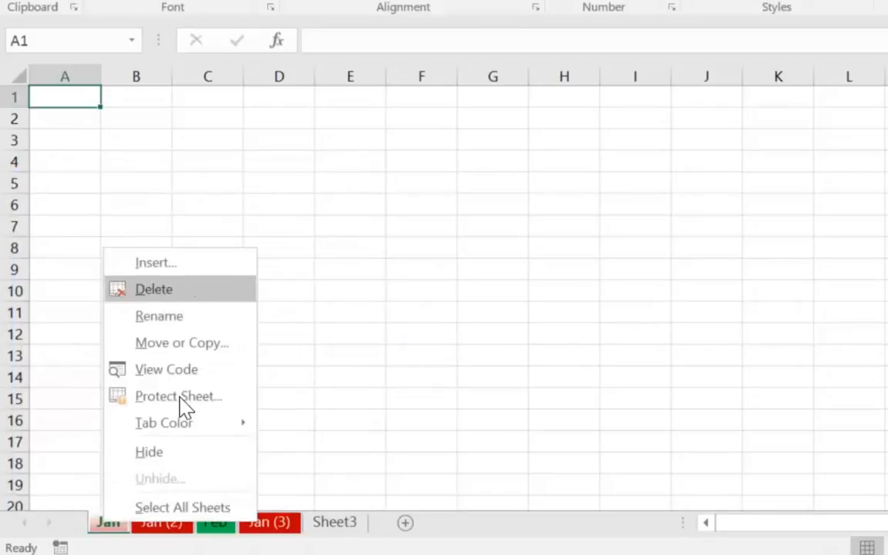
{"action": "key", "text": "Escape"}
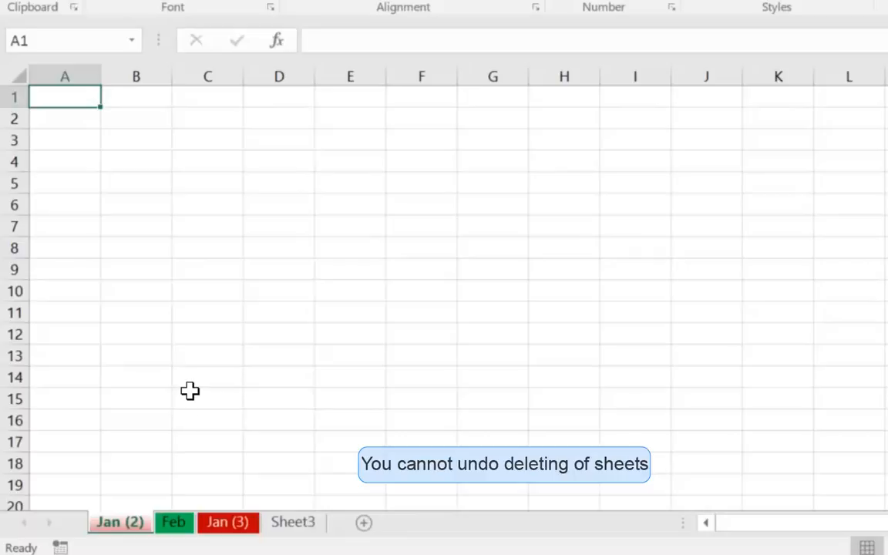
Enter "Text" in cell A1 of the Jan (2) sheet and select cell C7.
{"action": "type", "text": "T"}
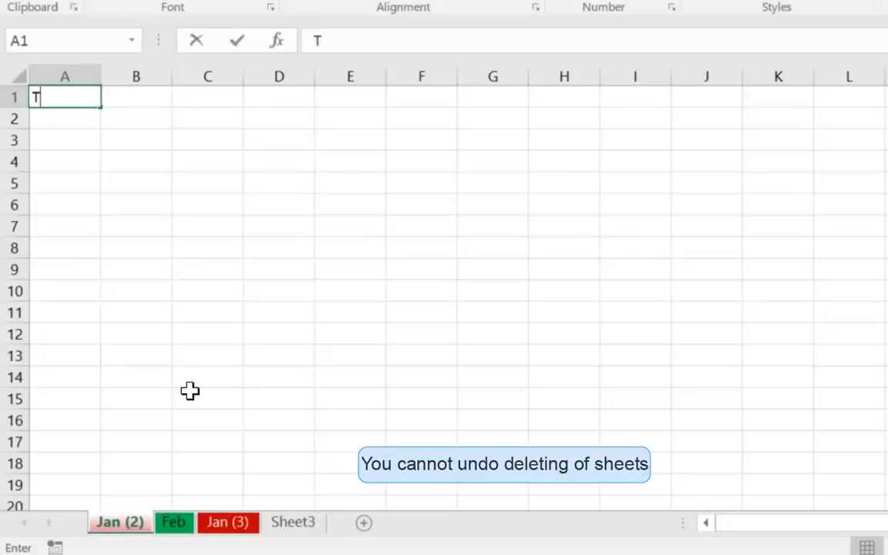
{"action": "type", "text": "ext"}
{"action": "key", "text": "Return"}
{"action": "left_click", "coordinate": [207, 226]}
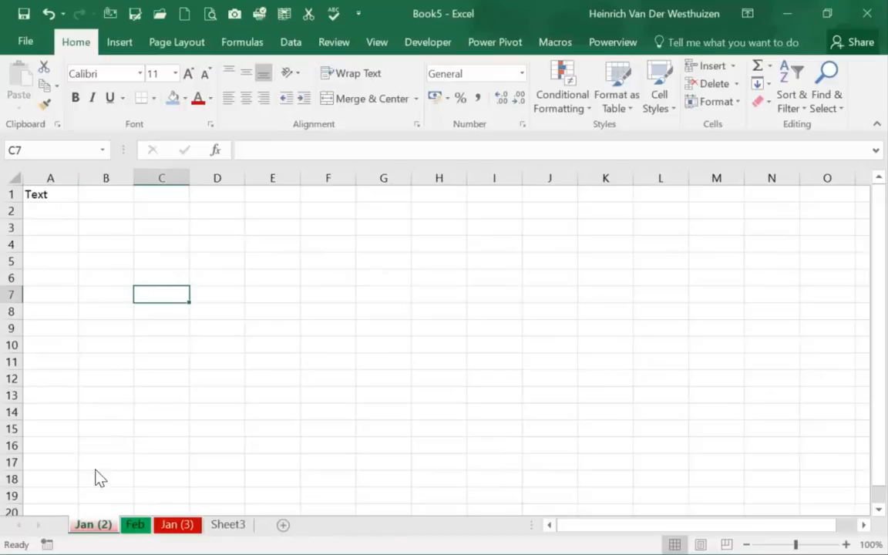
{"action": "right_click", "coordinate": [96, 524]}
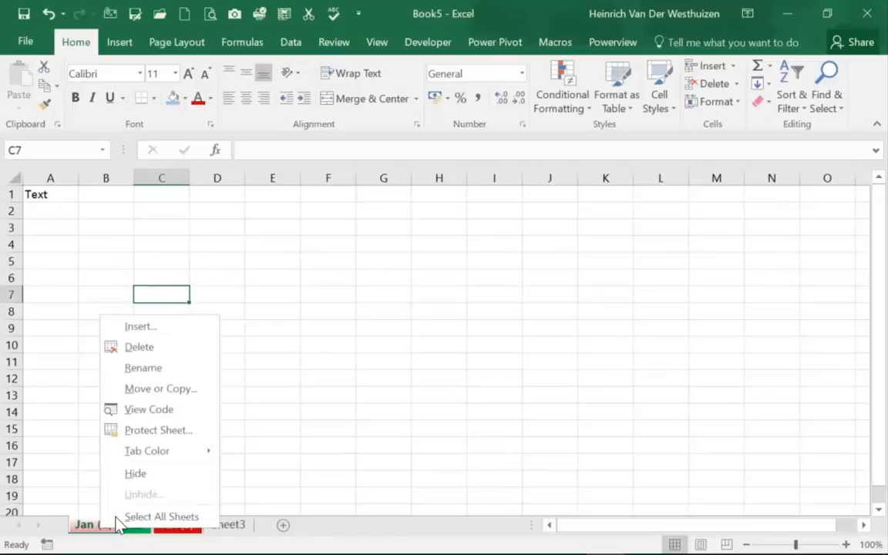
{"action": "left_click", "coordinate": [162, 347]}
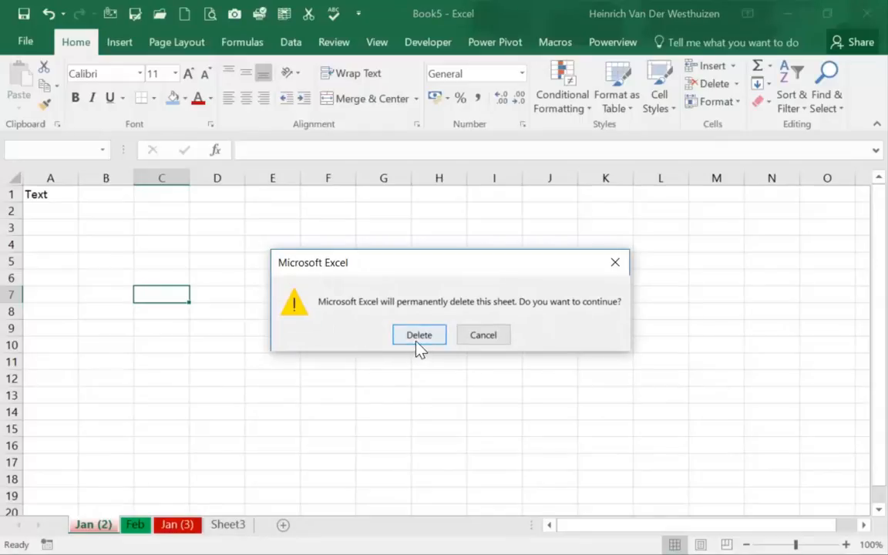
{"action": "key", "text": "Tab"}
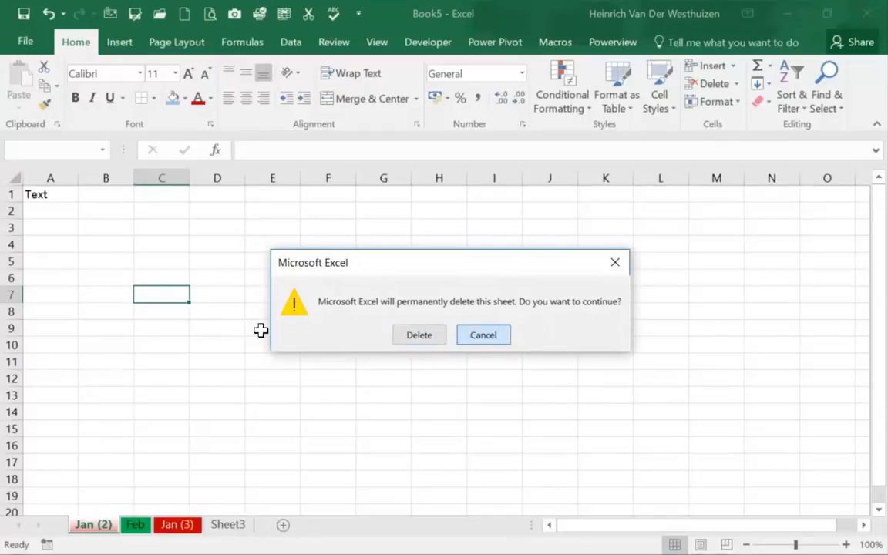
{"action": "key", "text": "Return"}
Group the adjacent sheets Jan (2), Feb and Jan (3) and delete them all at once.
{"action": "key", "text": "ctrl+Home"}
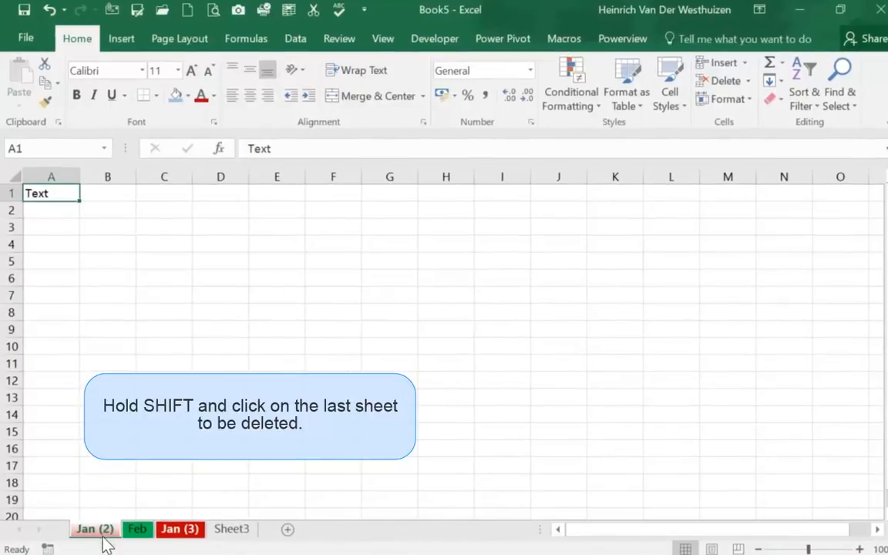
{"action": "key", "text": "ctrl+shift+Page_Down"}
{"action": "key", "text": "ctrl+shift+Page_Down"}
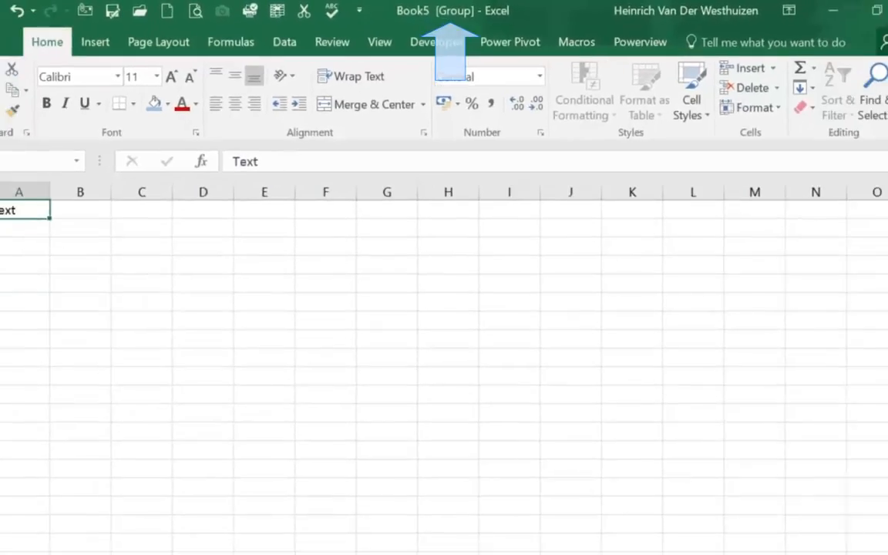
{"action": "right_click", "coordinate": [183, 525]}
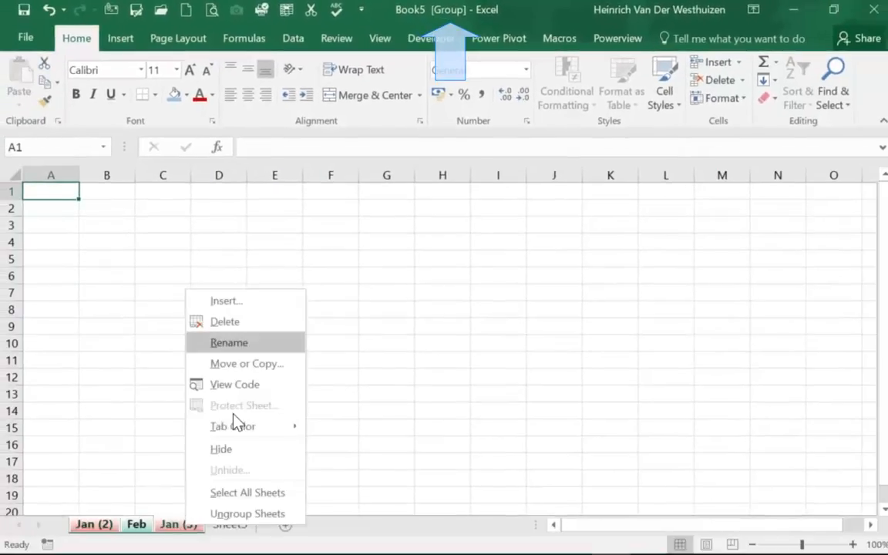
{"action": "left_click", "coordinate": [274, 326]}
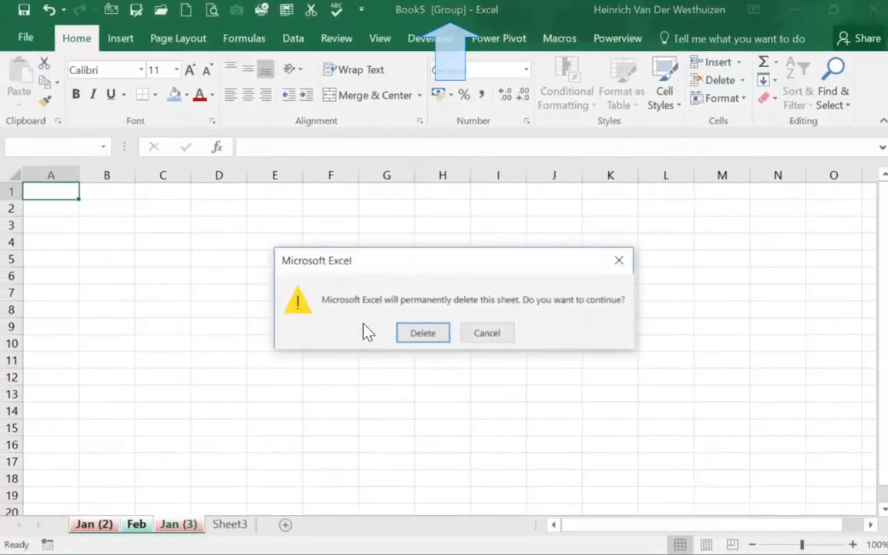
{"action": "left_click", "coordinate": [421, 335]}
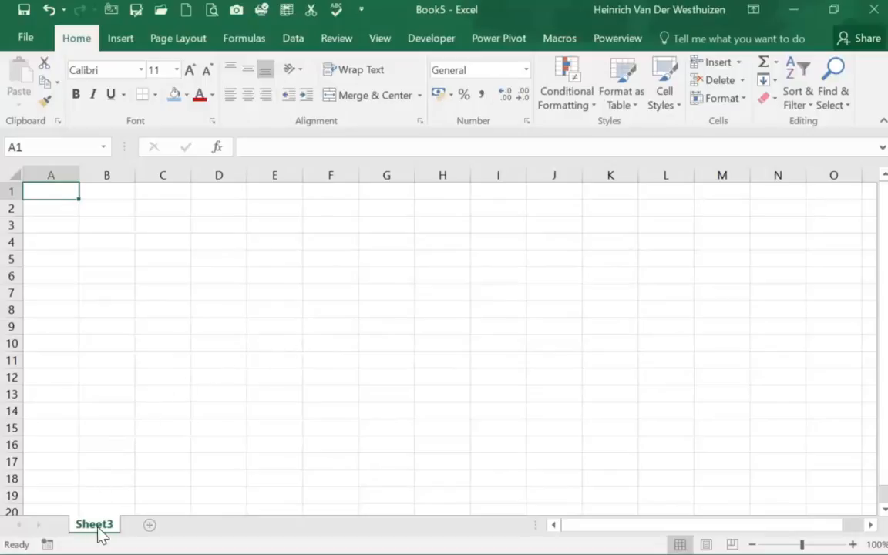
Add two new sheets after Sheet3, and delete Sheet3 and the last sheet together, keeping the middle one.
{"action": "left_click", "coordinate": [150, 525]}
{"action": "left_click", "coordinate": [248, 525]}
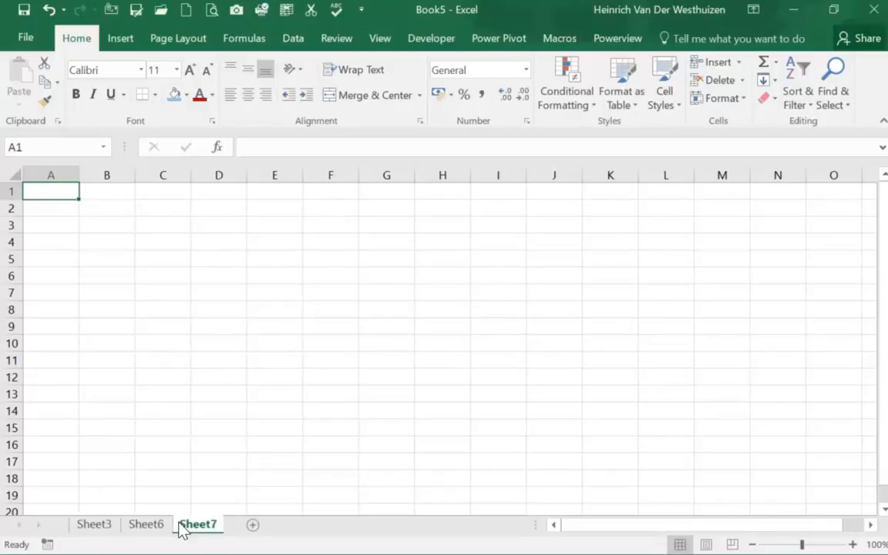
{"action": "left_click", "coordinate": [94, 524], "text": "ctrl"}
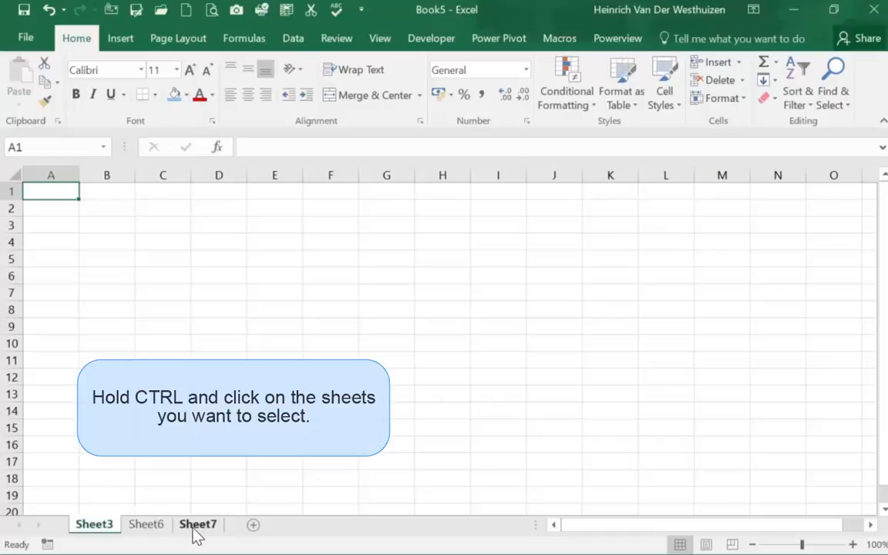
{"action": "left_click", "coordinate": [183, 526], "text": "ctrl"}
{"action": "left_click", "coordinate": [146, 527], "text": "ctrl"}
{"action": "right_click", "coordinate": [205, 535]}
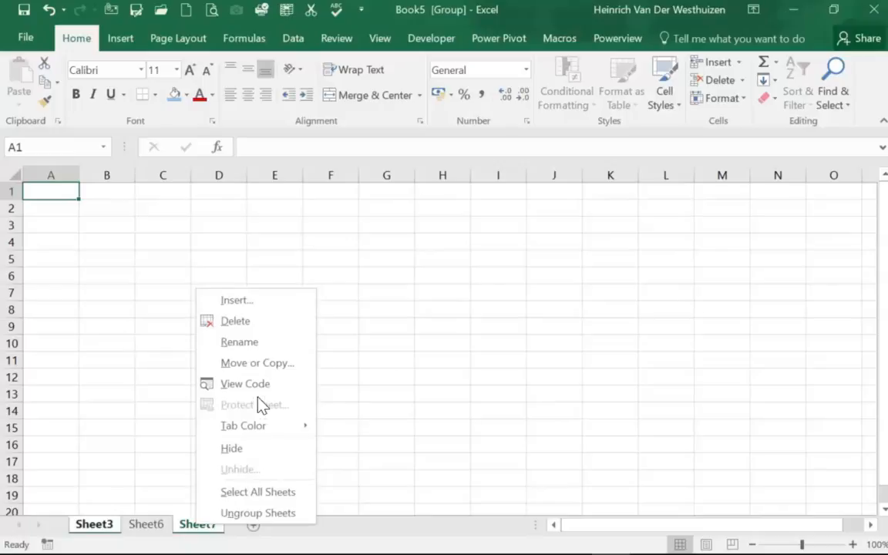
{"action": "left_click", "coordinate": [261, 321]}
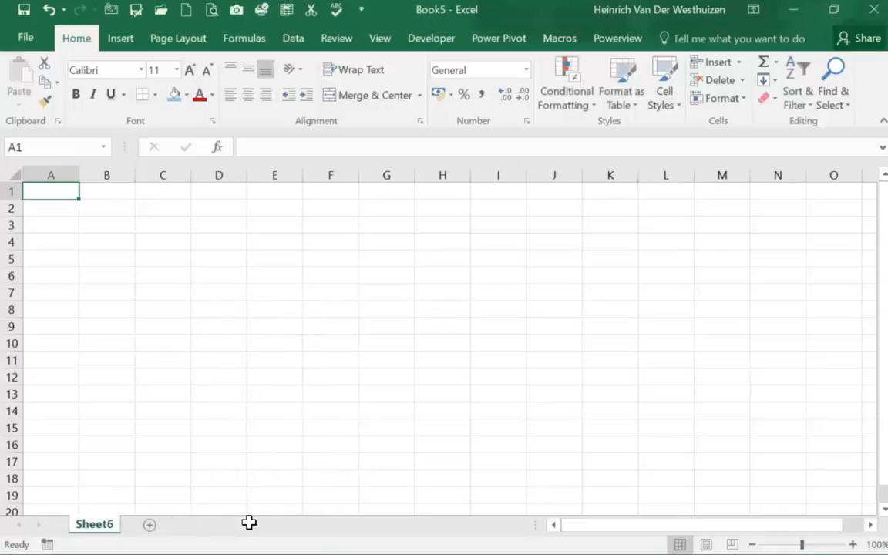